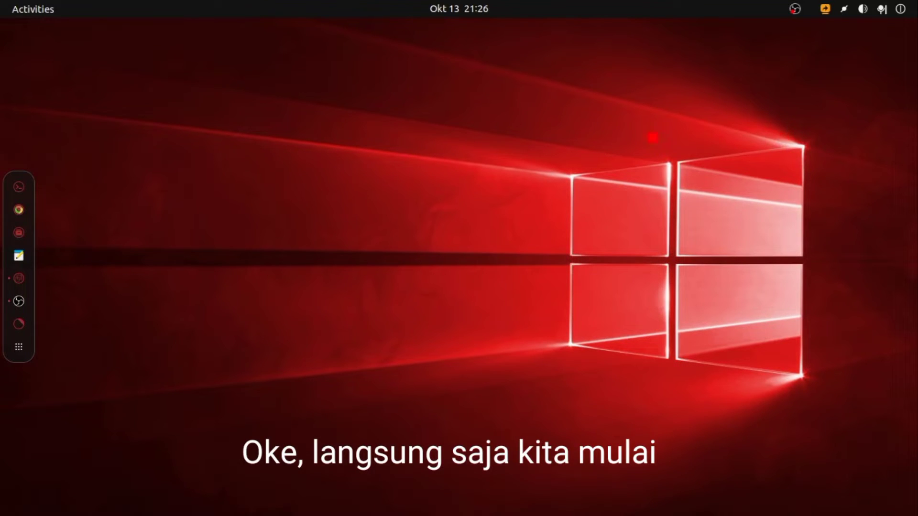
- Switch to VMware Workstation and start the wizard for a new virtual machine
click(18, 278)
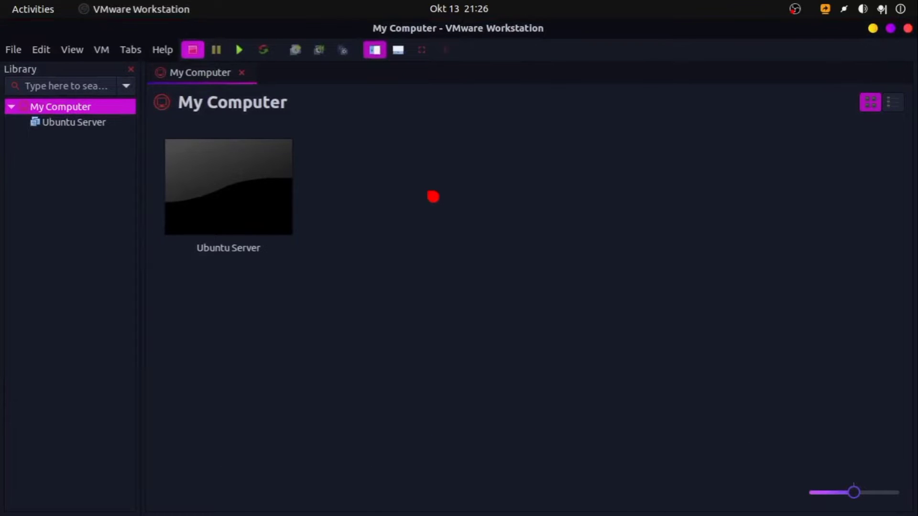
right_click(433, 197)
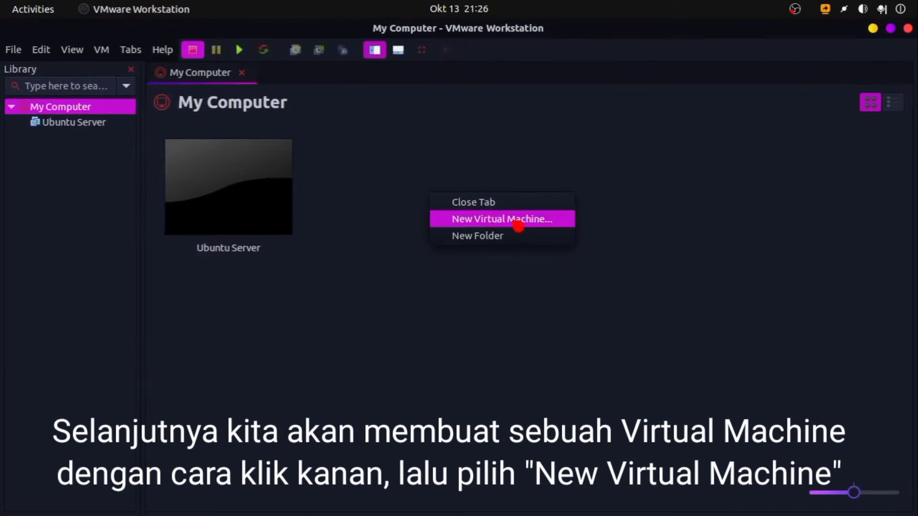
click(518, 219)
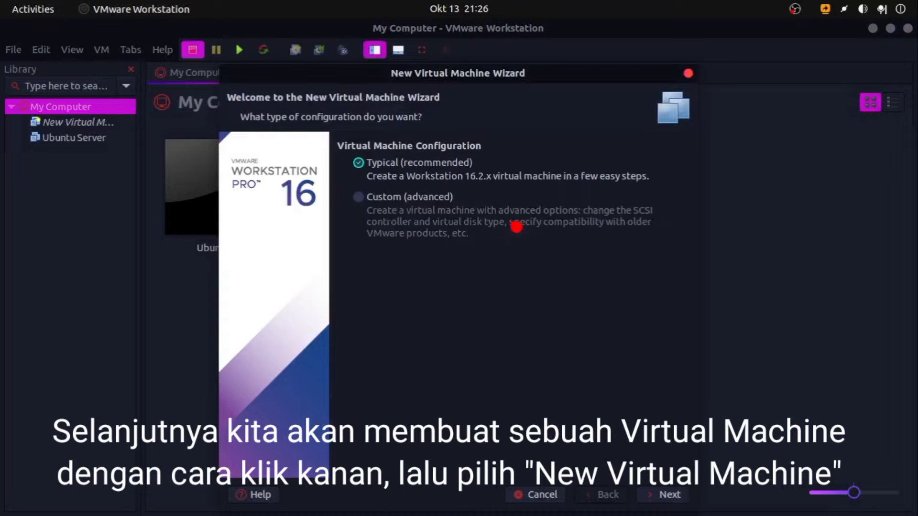
drag(472, 71, 450, 61)
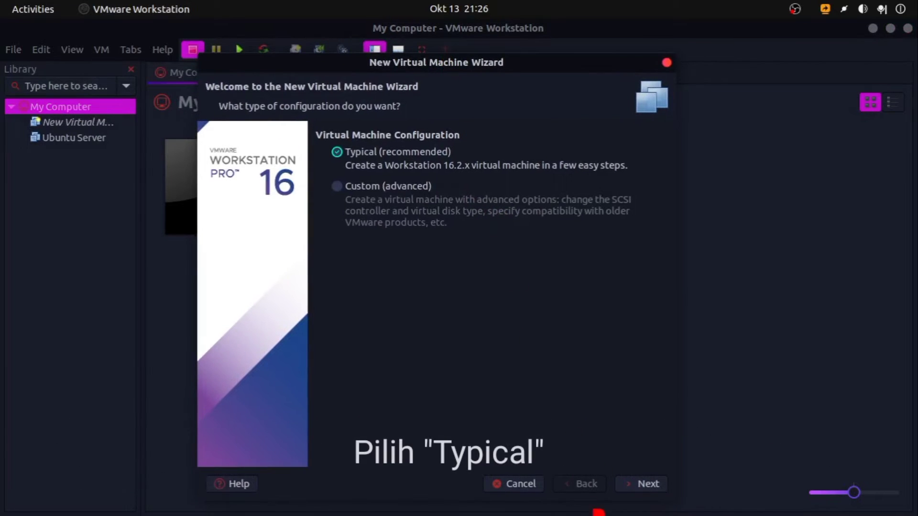
- Accept the Typical configuration, installing the operating system later, and Linux with Ubuntu 64-bit as the guest system
click(646, 485)
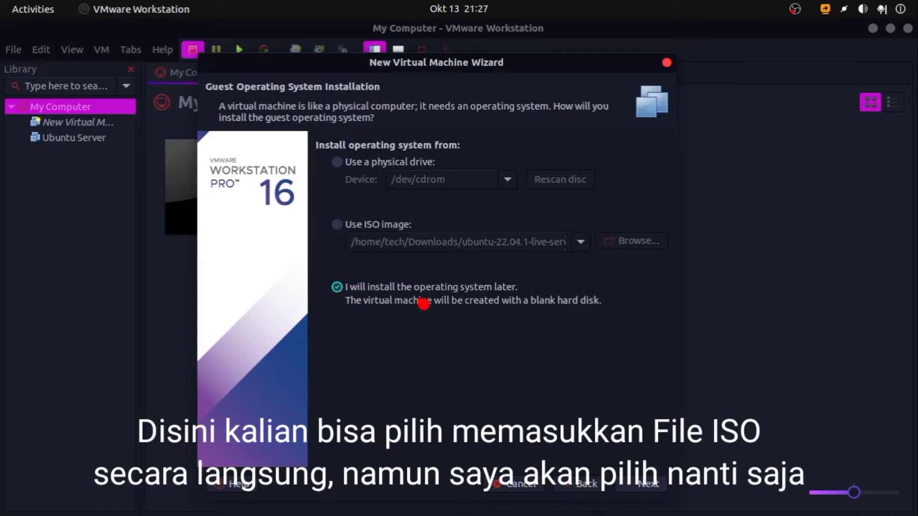
click(653, 490)
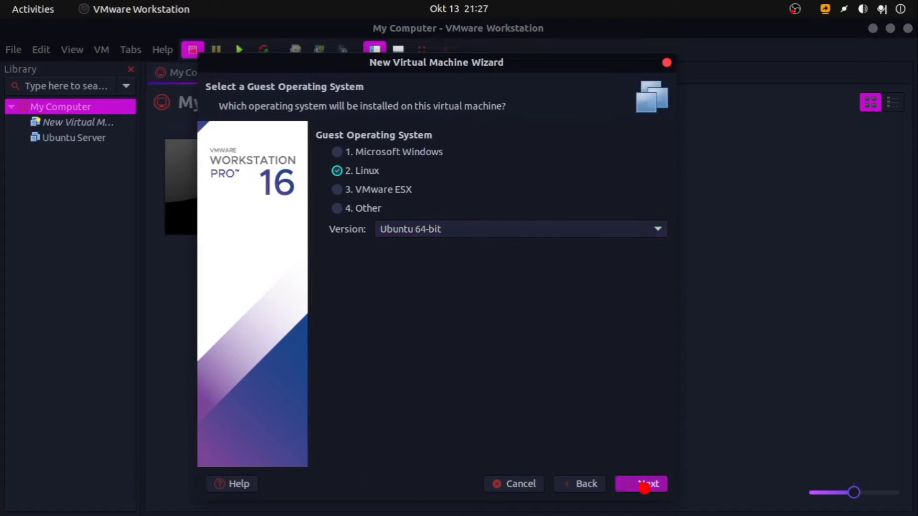
click(645, 488)
- Name the virtual machine Ubuntu and set its location to an Ubuntu folder inside Documents
triple_click(430, 154)
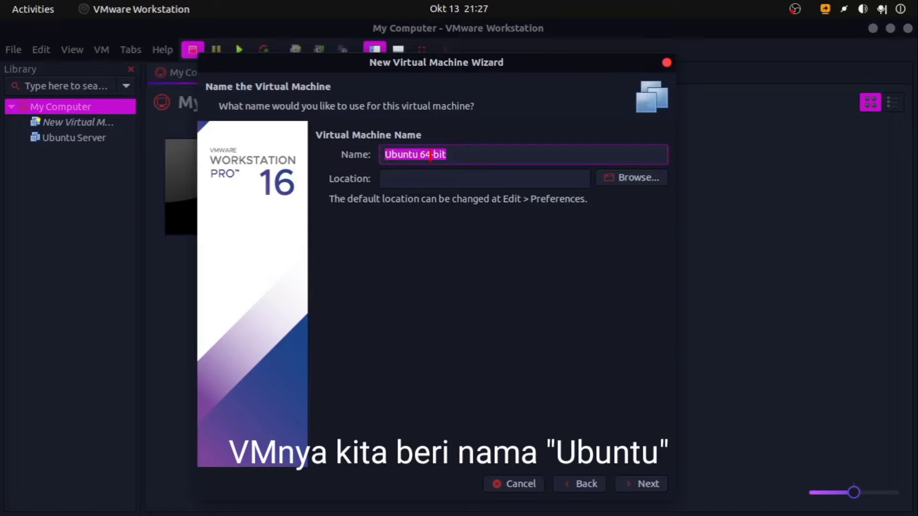
text(Ubuntu)
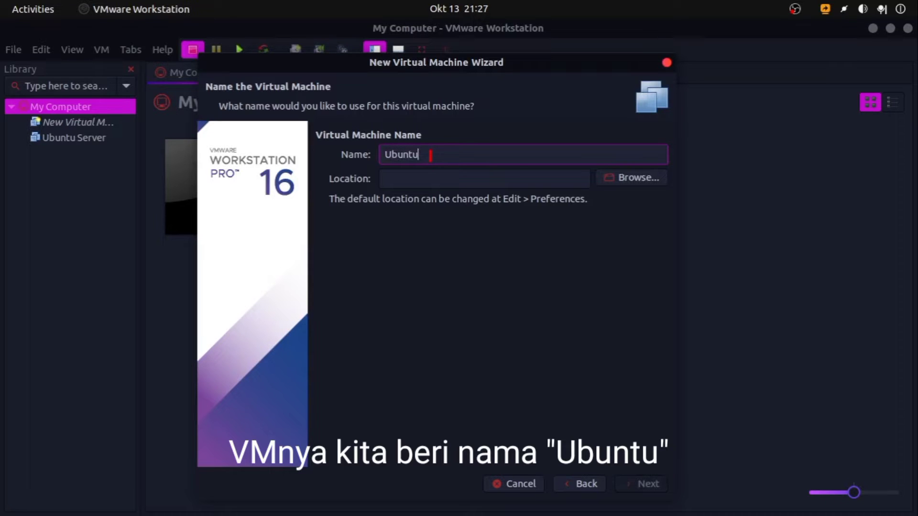
click(624, 177)
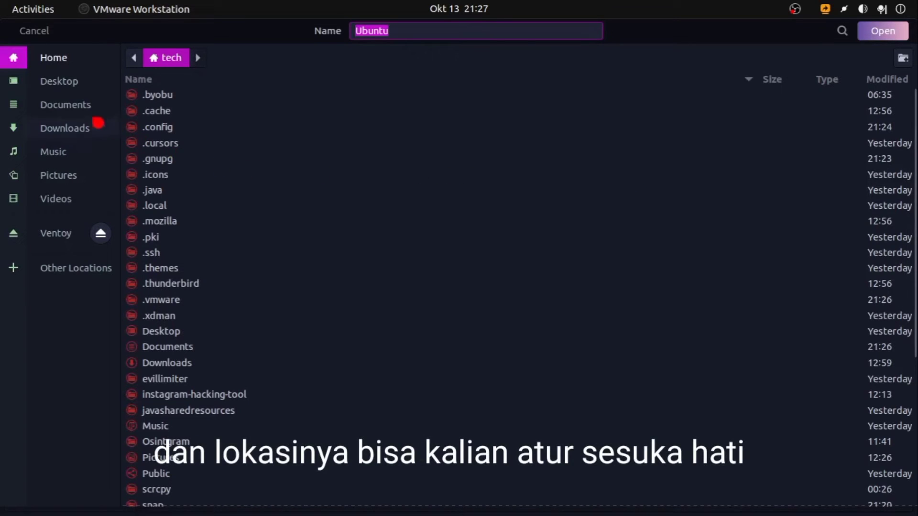
click(66, 109)
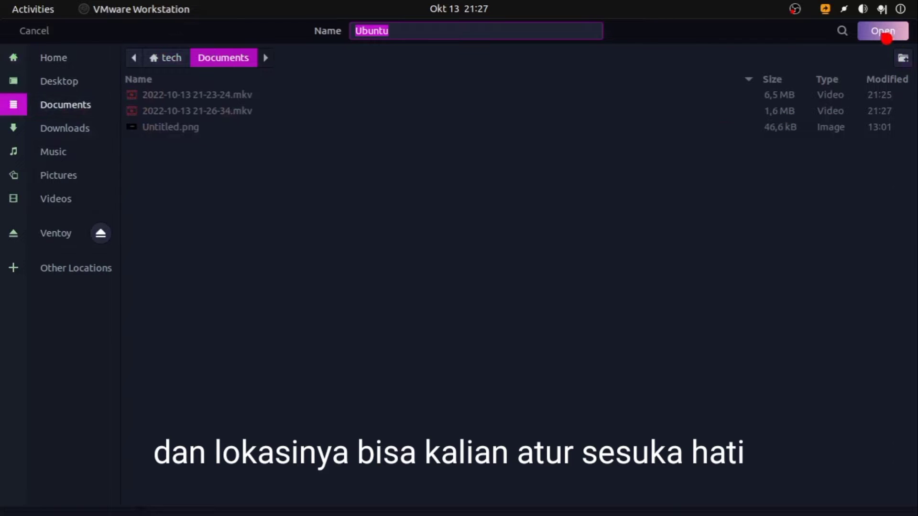
click(884, 31)
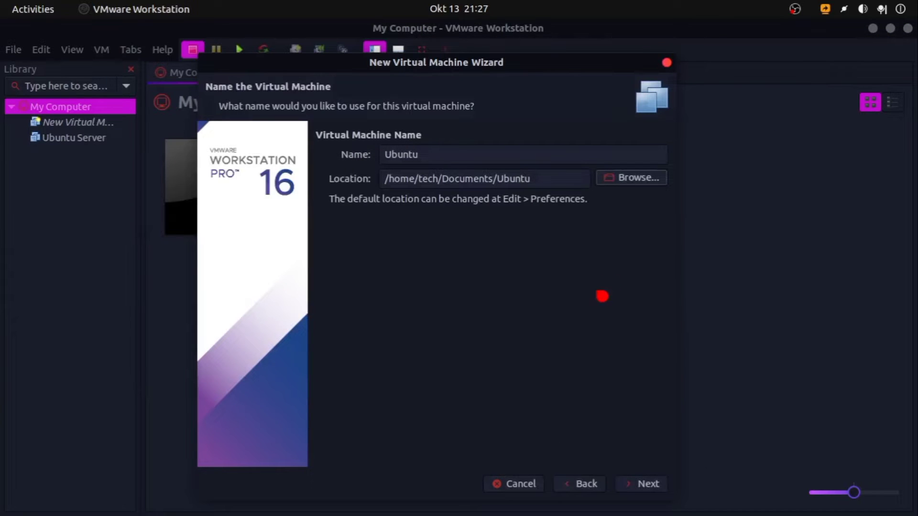
click(661, 494)
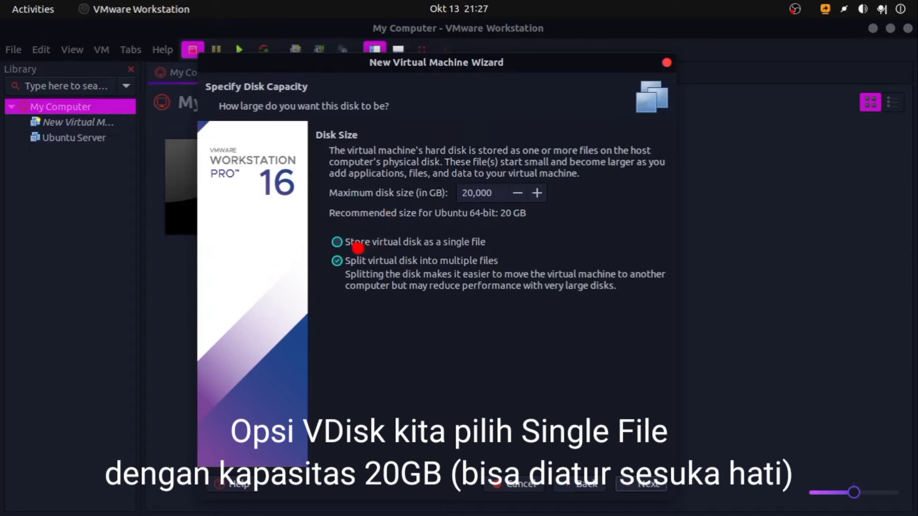
- Store the virtual disk as a single file, keeping the maximum size at 20 GB
click(407, 248)
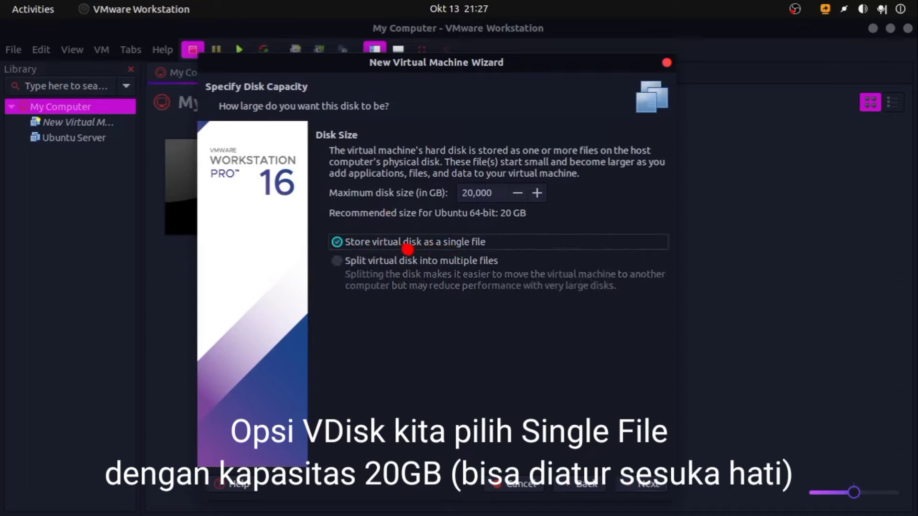
click(488, 193)
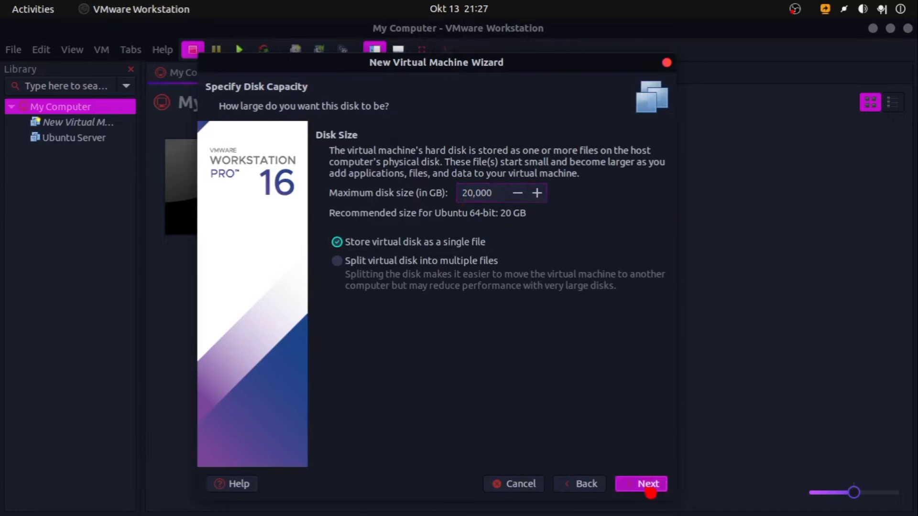
click(649, 484)
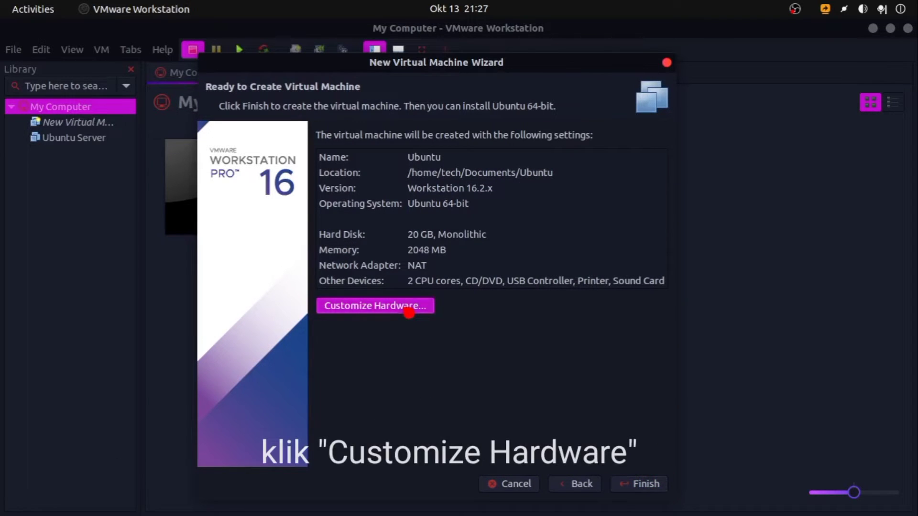
- Customize the virtual machine's hardware by setting its memory to 1024 MB
click(408, 312)
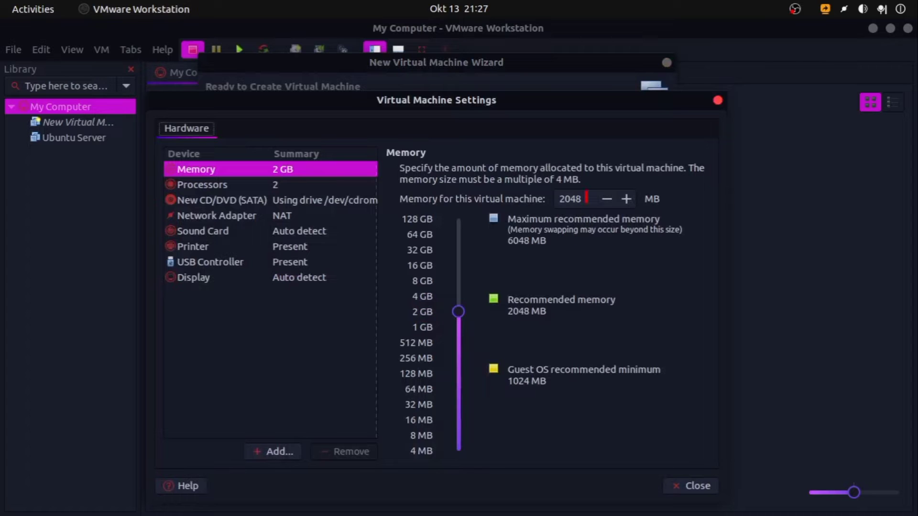
double_click(586, 197)
text(10)
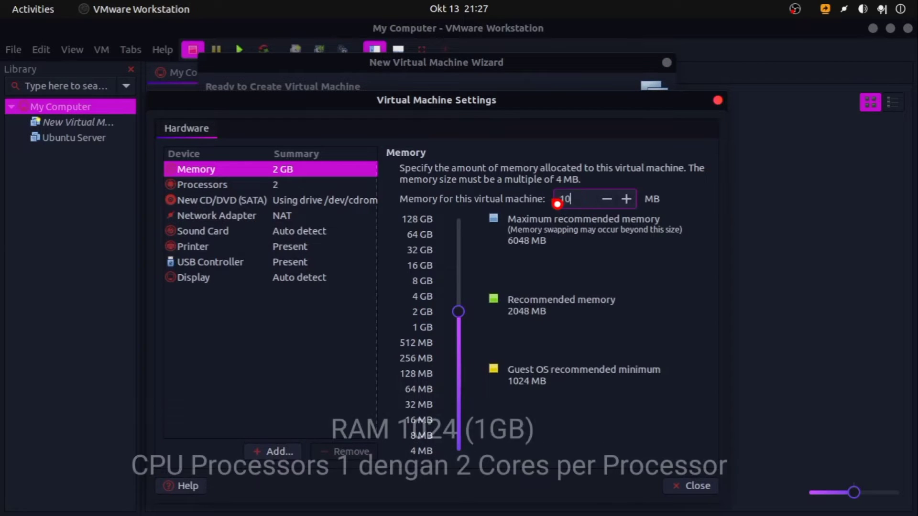
text(24)
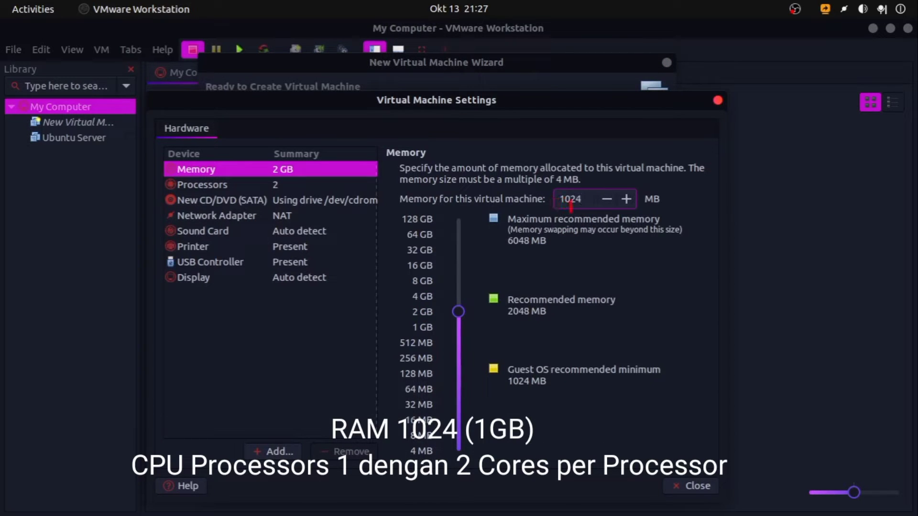
- Configure the CPU with 1 processor and 2 cores per processor
click(248, 186)
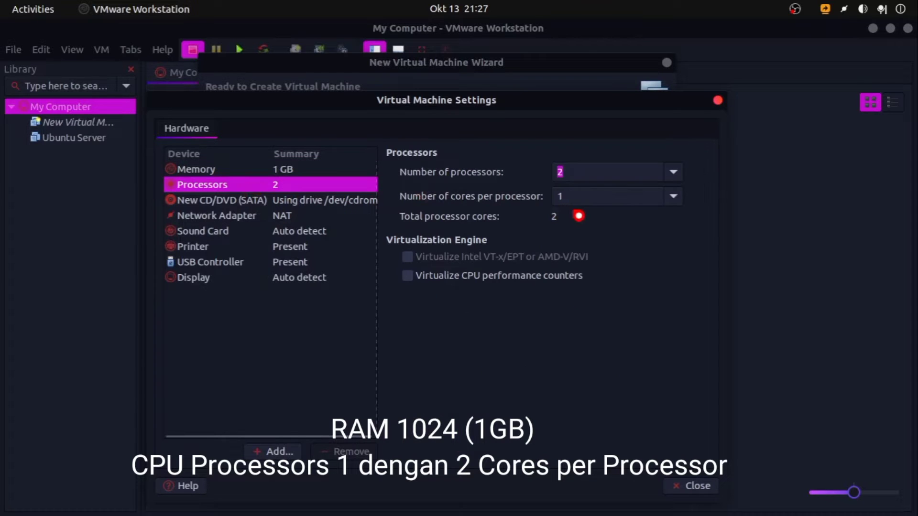
click(606, 168)
click(673, 172)
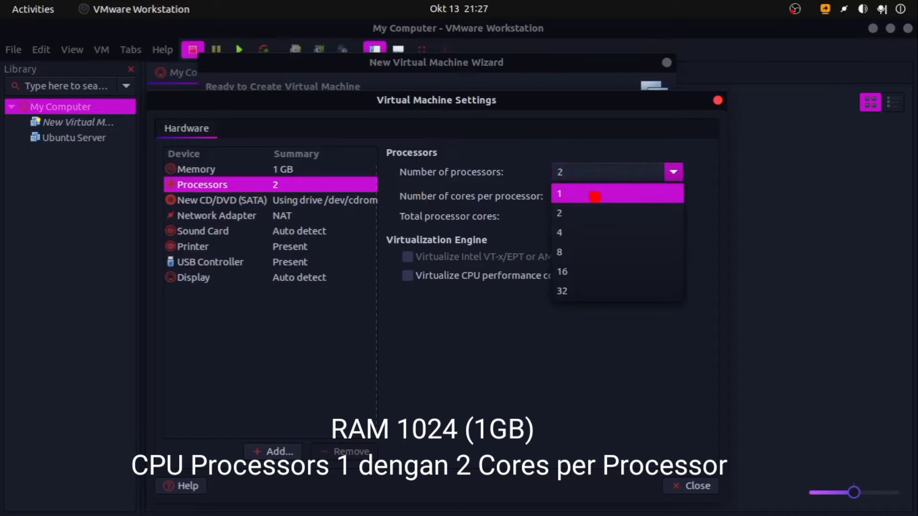
click(594, 195)
click(672, 205)
click(612, 236)
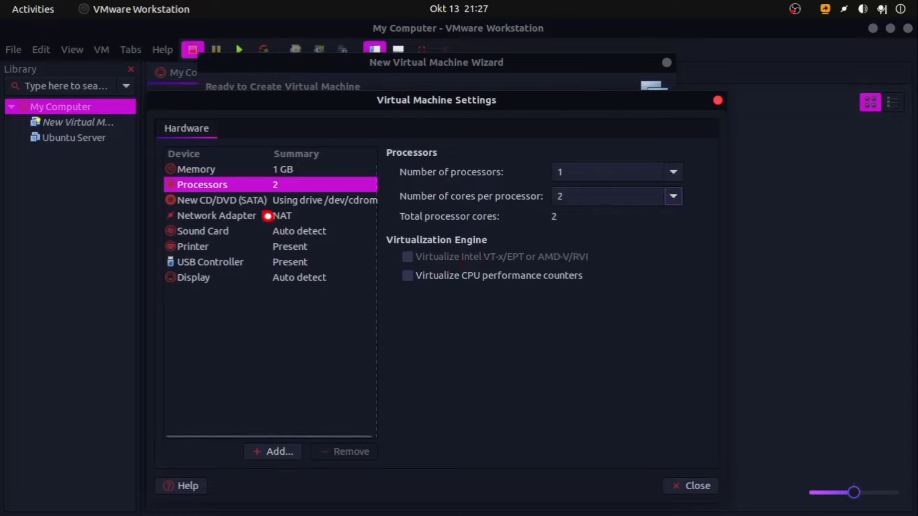
- Set the CD/DVD drive to use the ISO image ubuntu-18.04.6-desktop-amd64.iso from the Old folder on the 321 GB volume
click(288, 202)
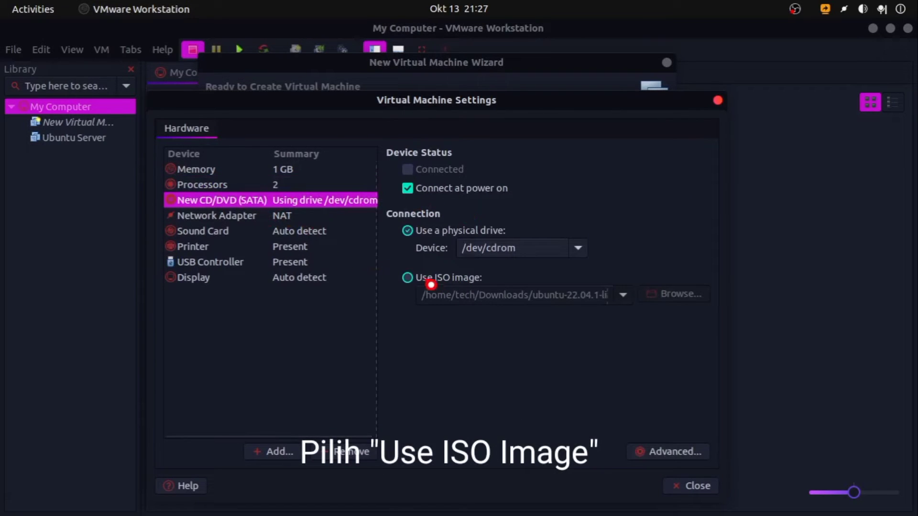
click(408, 279)
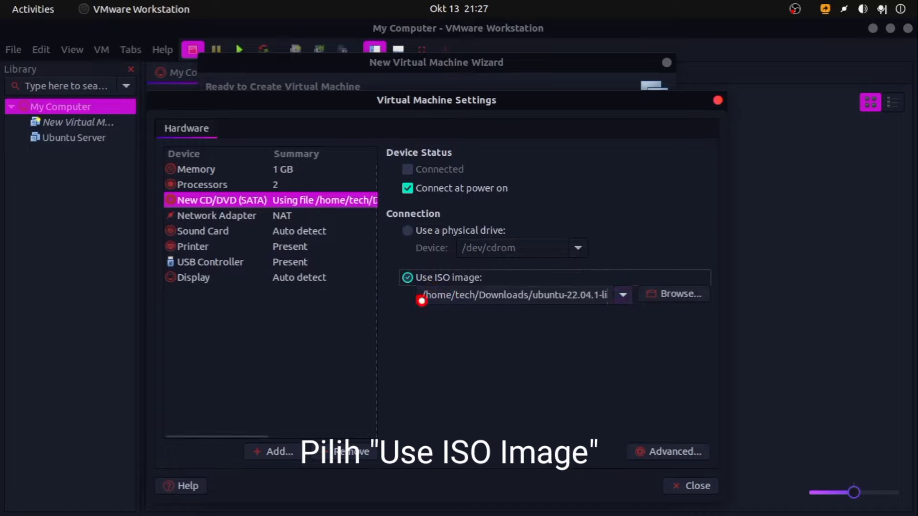
click(673, 301)
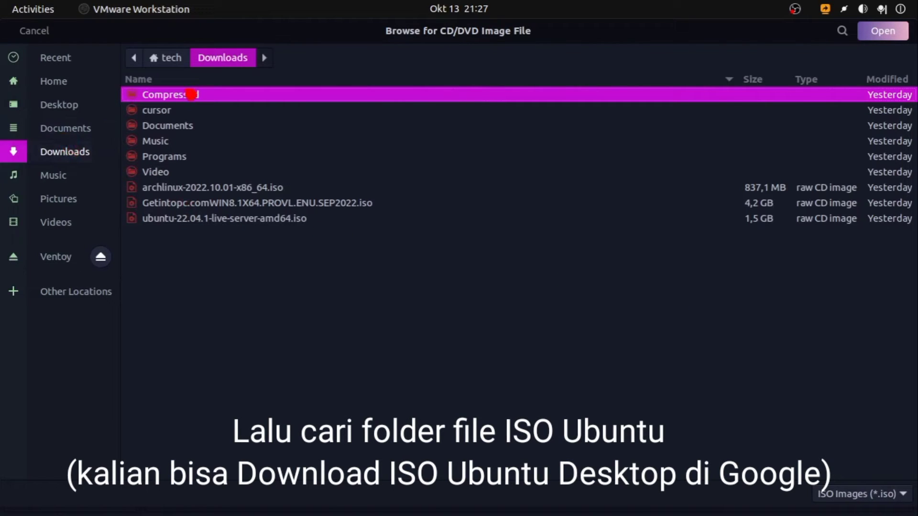
click(70, 300)
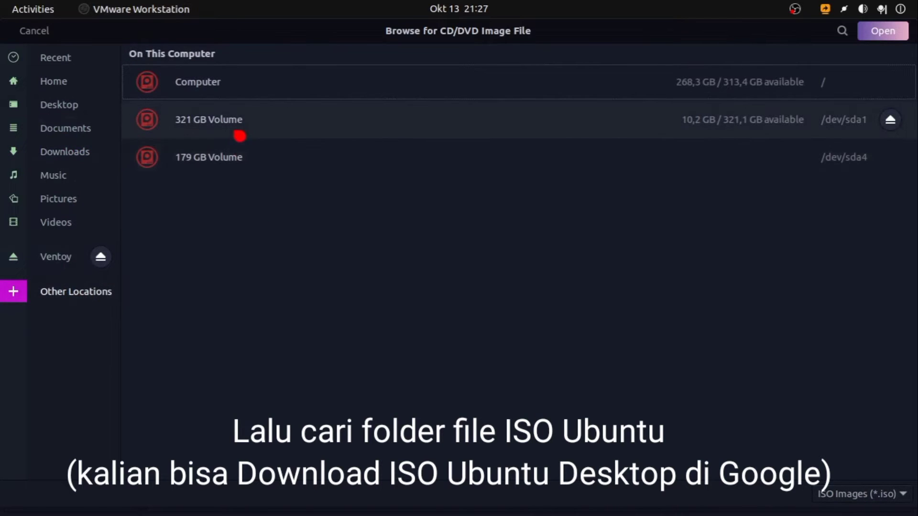
click(240, 135)
double_click(180, 172)
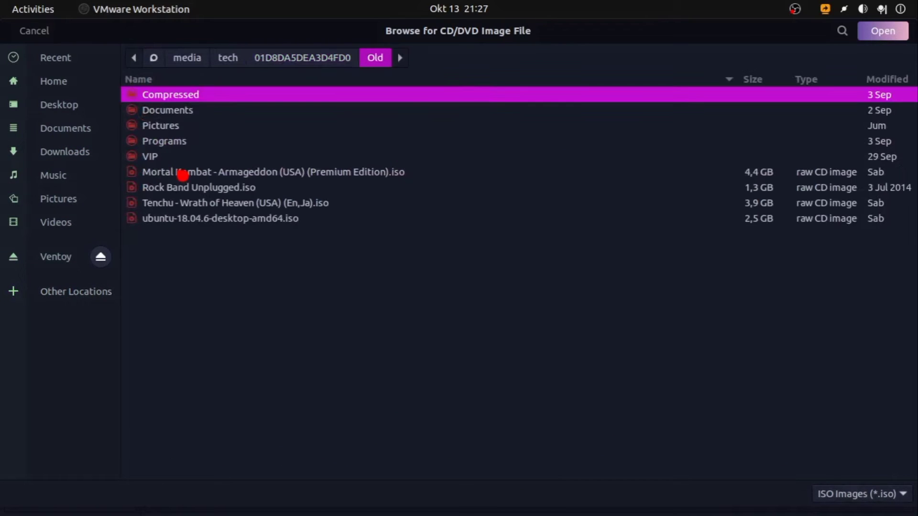
click(194, 223)
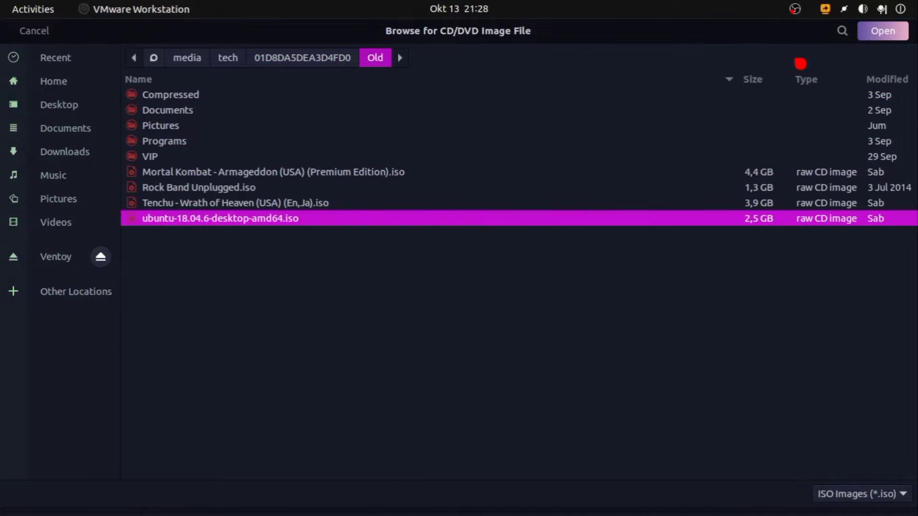
click(894, 32)
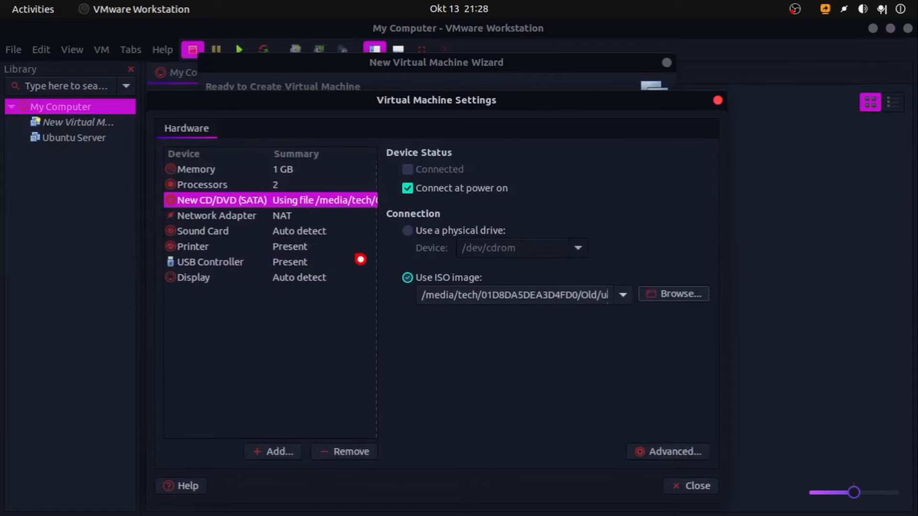
- Set the network adapter to Bridged and finish creating the virtual machine
click(292, 221)
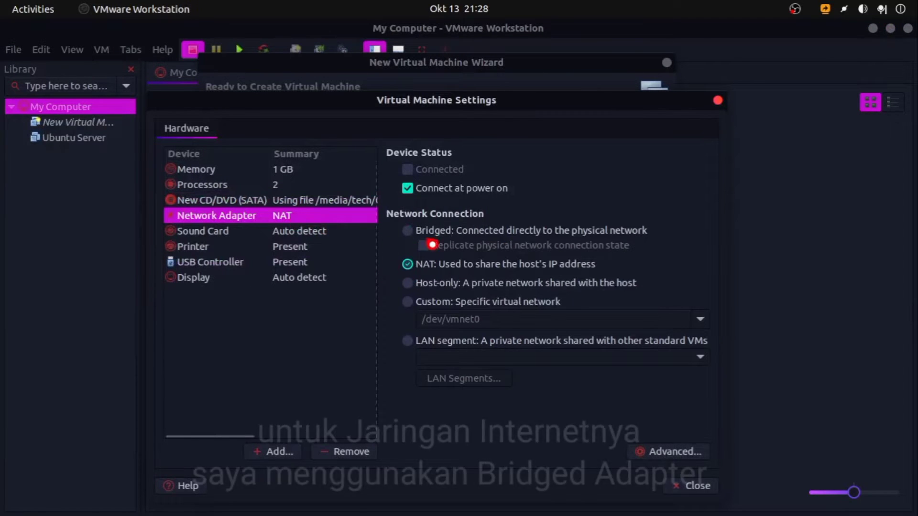
click(417, 234)
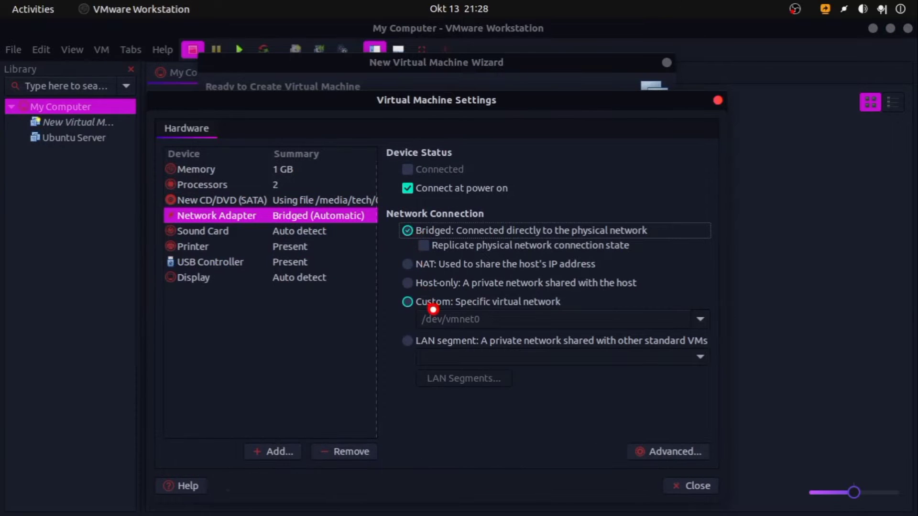
click(702, 487)
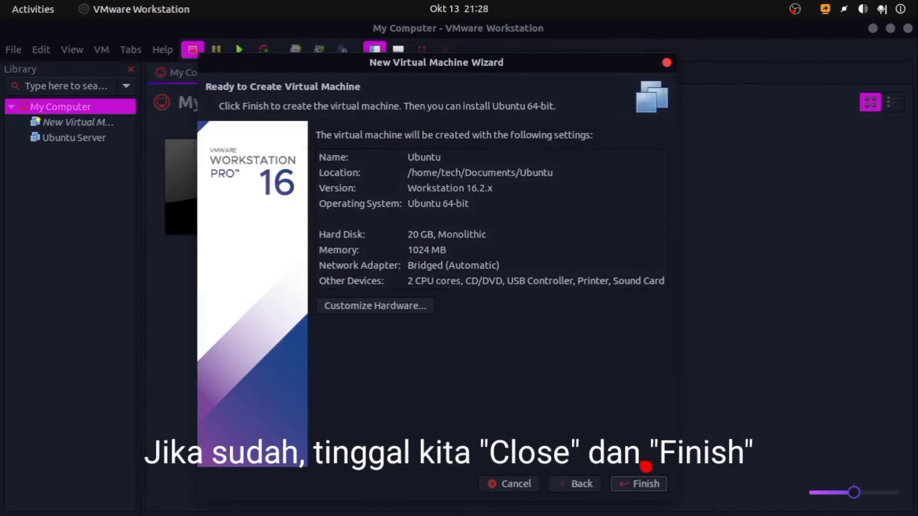
click(643, 485)
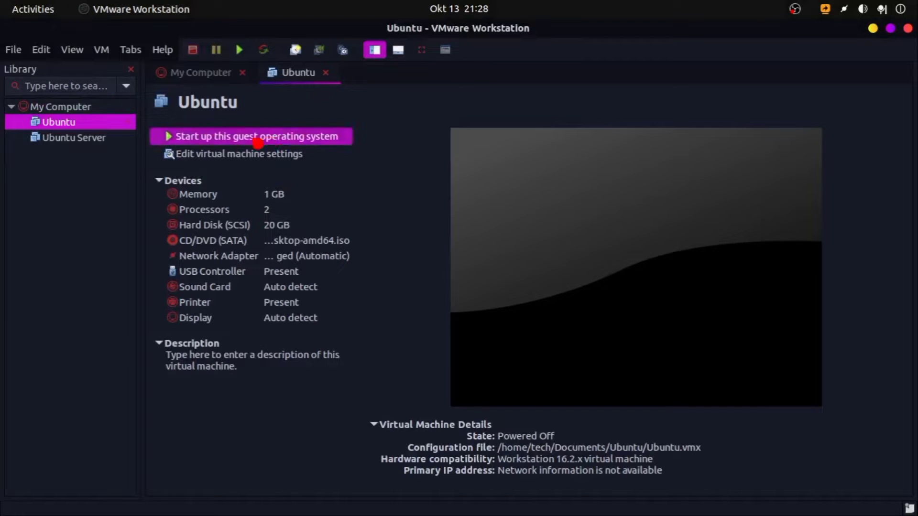
- Power on the Ubuntu virtual machine and start the Ubuntu installation in English
click(282, 138)
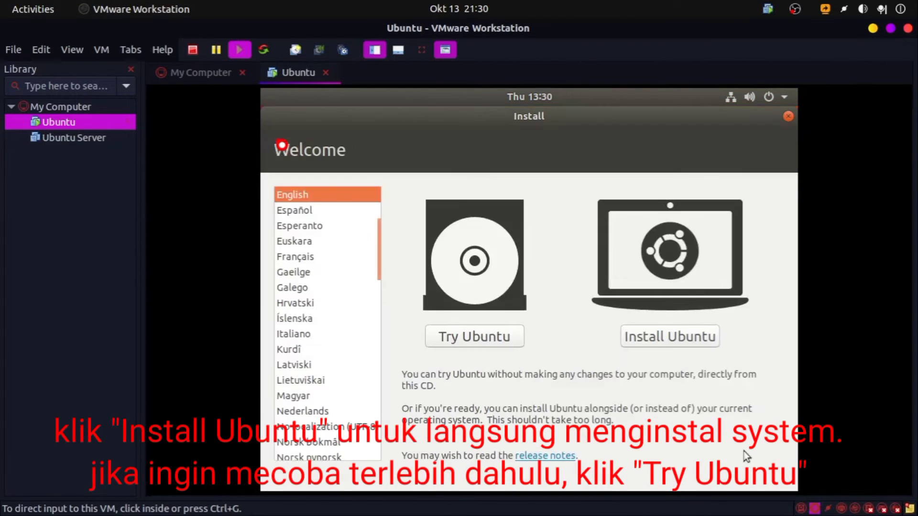
click(753, 382)
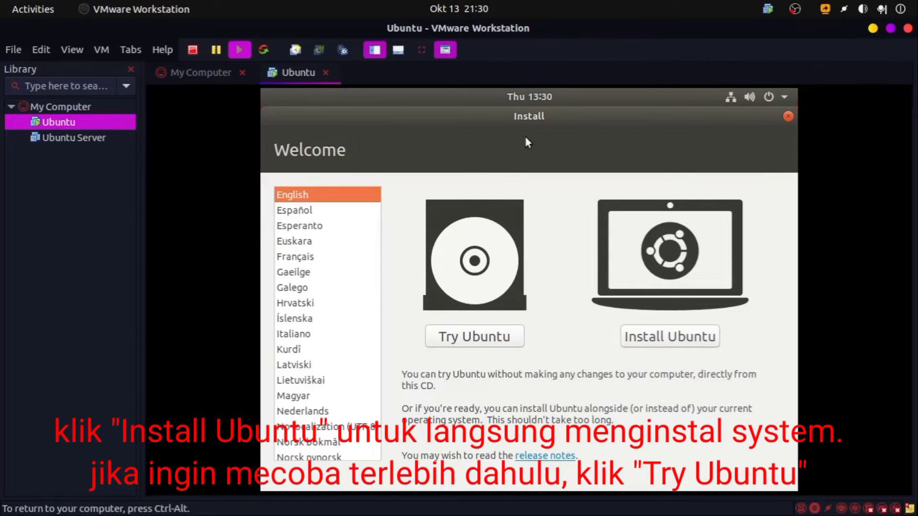
click(671, 336)
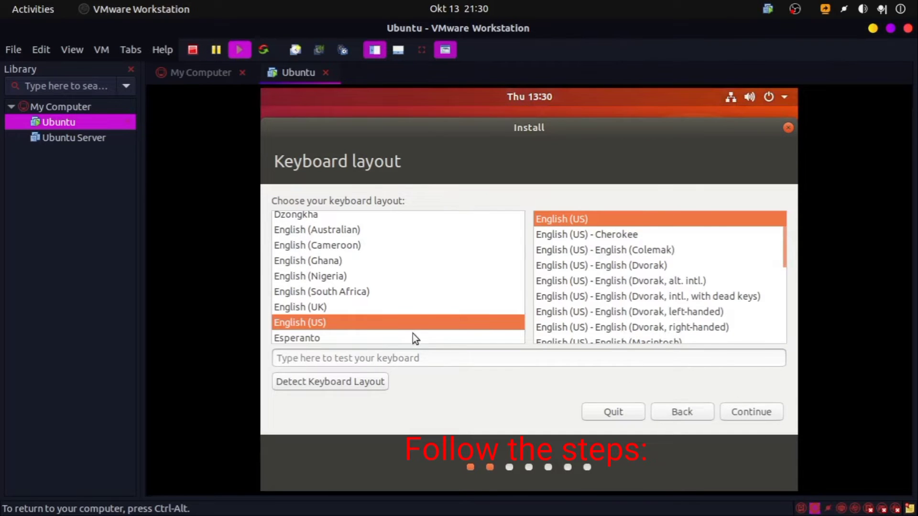
- Accept the English (US) keyboard layout and choose Normal installation with updates and third-party software for graphics and Wi-Fi hardware included
click(759, 416)
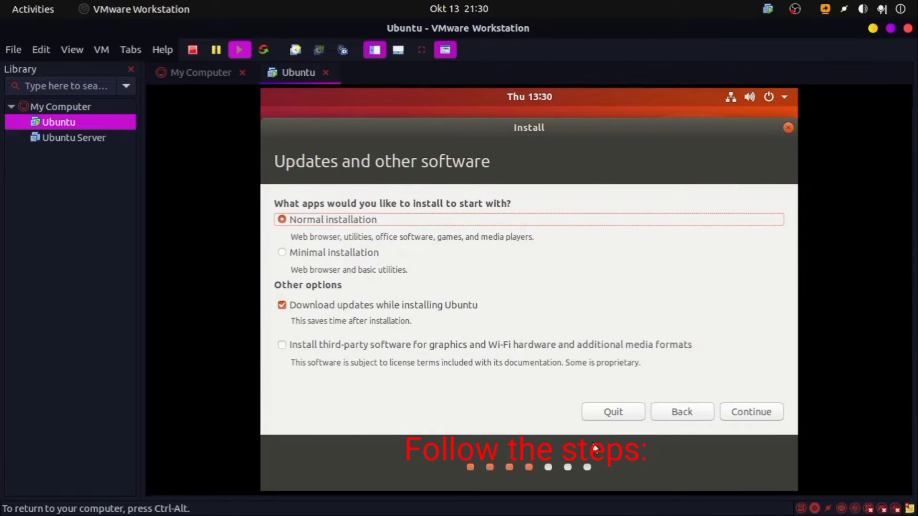
click(286, 348)
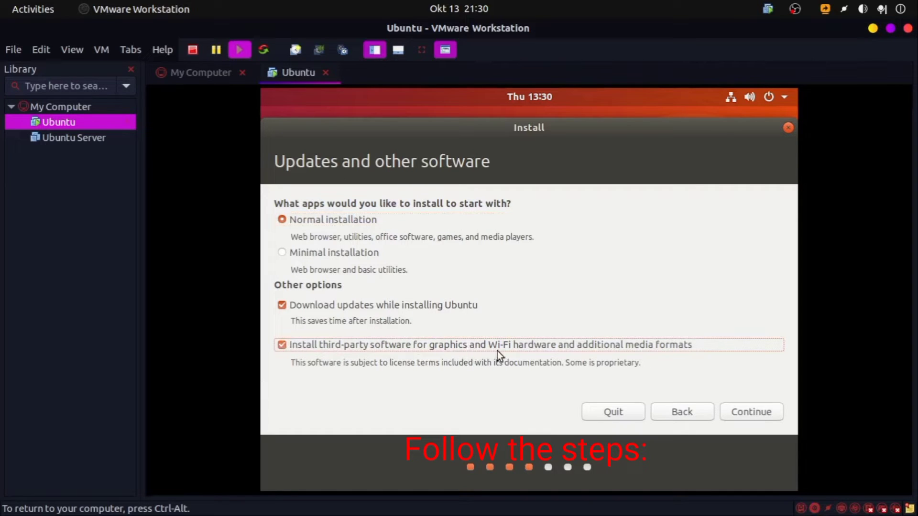
click(749, 413)
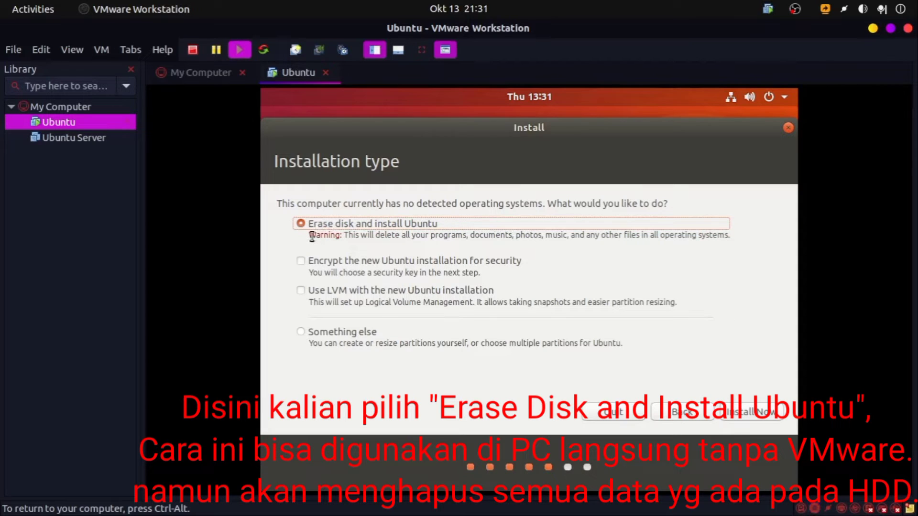
- Select Erase disk and install Ubuntu as the installation type and approve writing the changes to disk
drag(312, 237, 337, 237)
click(308, 332)
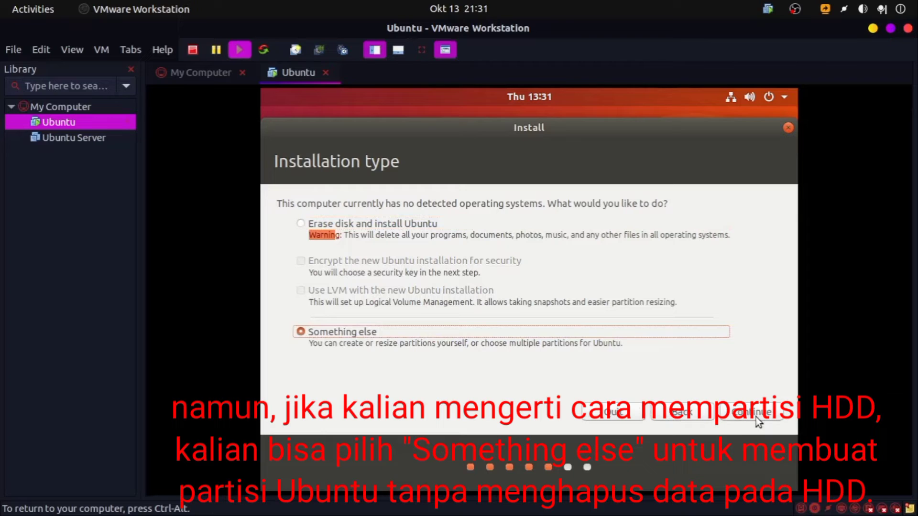
click(318, 235)
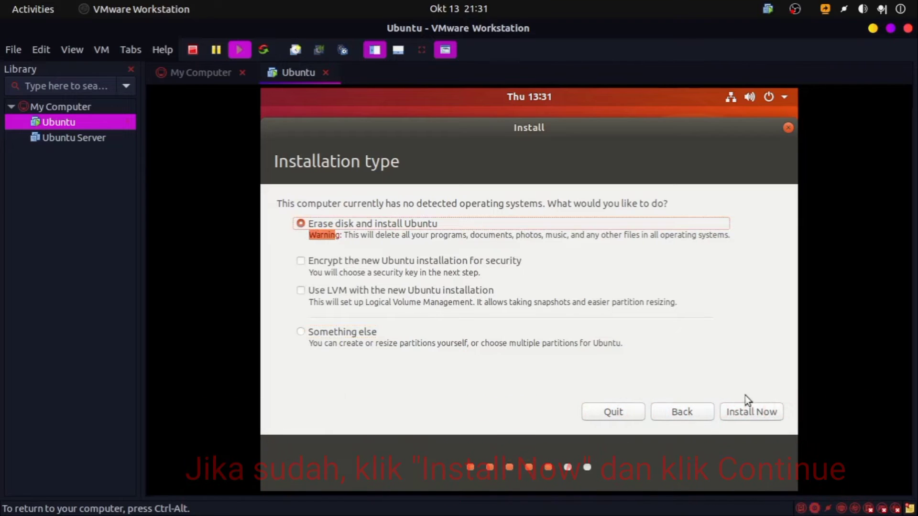
click(750, 410)
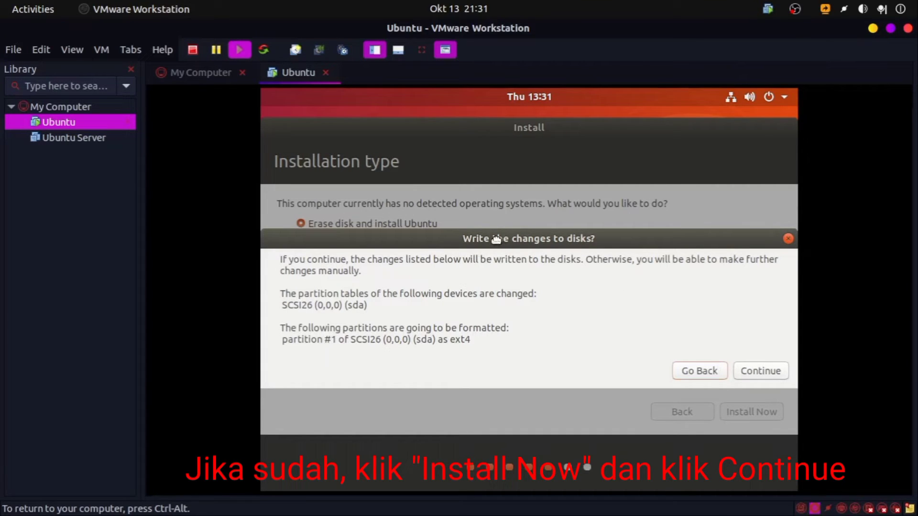
click(767, 375)
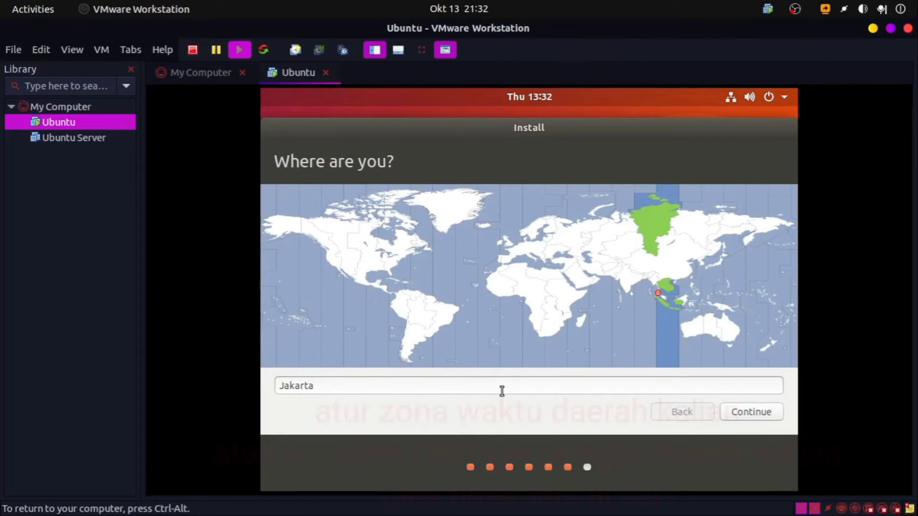
- Set the installer's time zone location to Makassar Time (Indonesia) and continue to the account setup
double_click(319, 386)
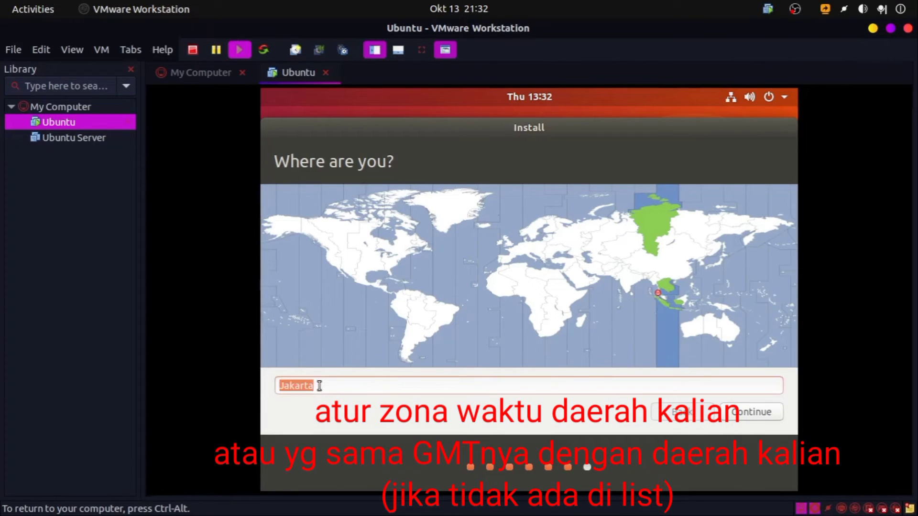
drag(318, 386, 209, 379)
key(BackSpace)
key(BackSpace)
text(Makassar)
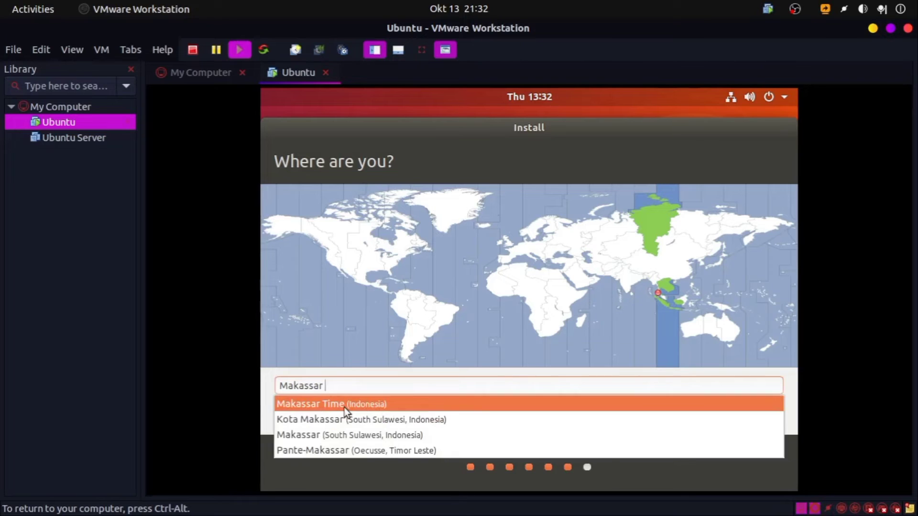
click(345, 407)
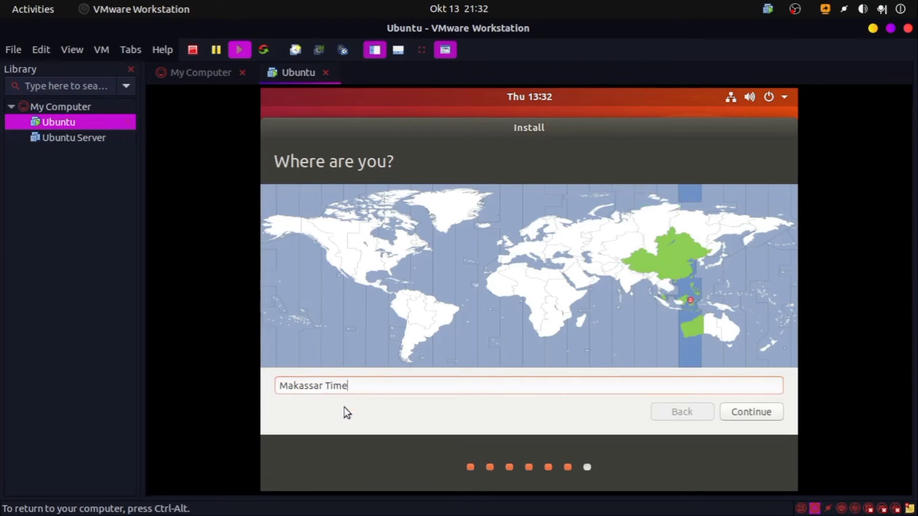
click(756, 414)
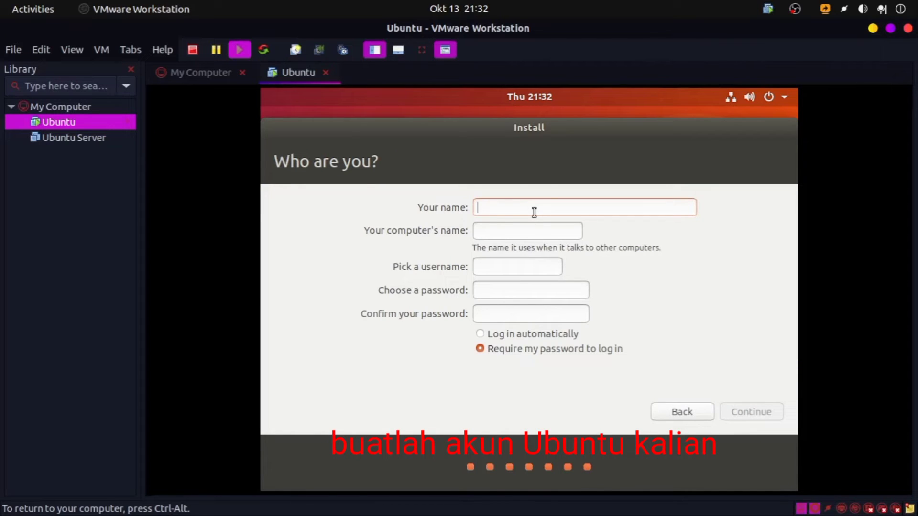
- Enter the account holder's name and replace the virtual-machine part of the computer's name with vortex
text(iofi)
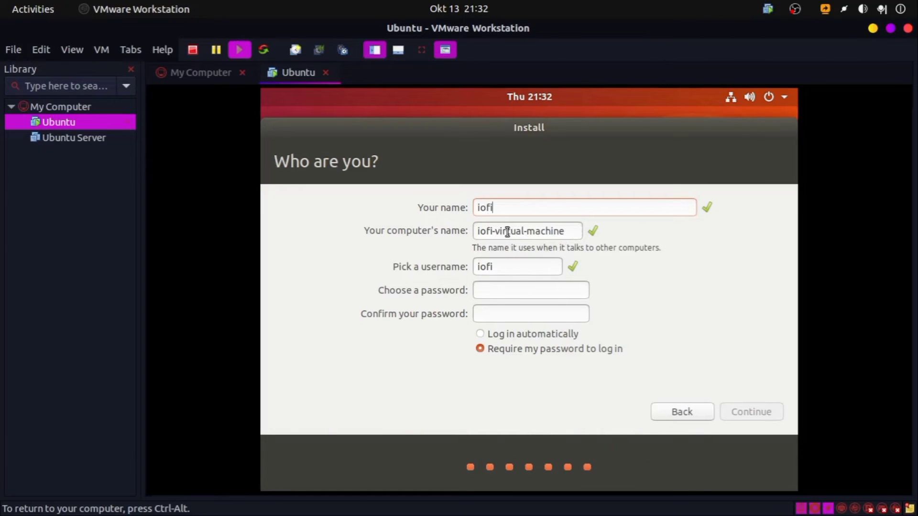
drag(495, 231, 584, 231)
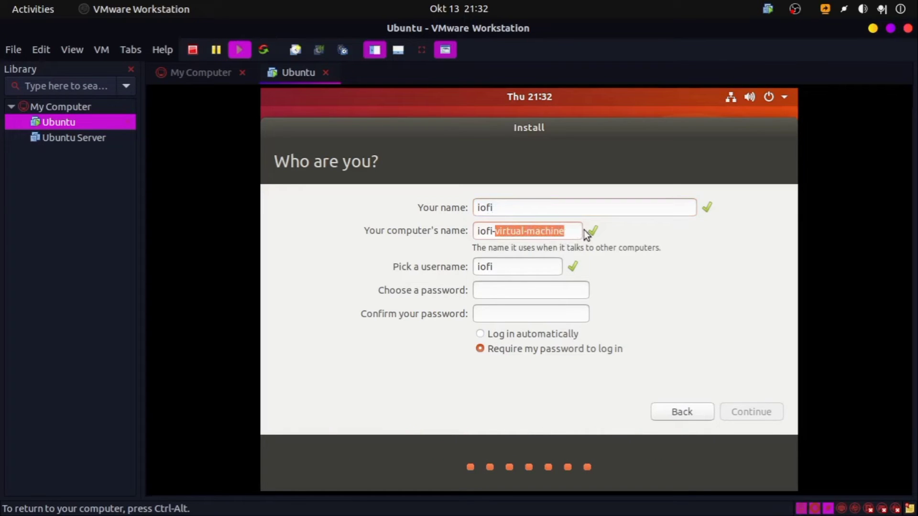
text(vortex)
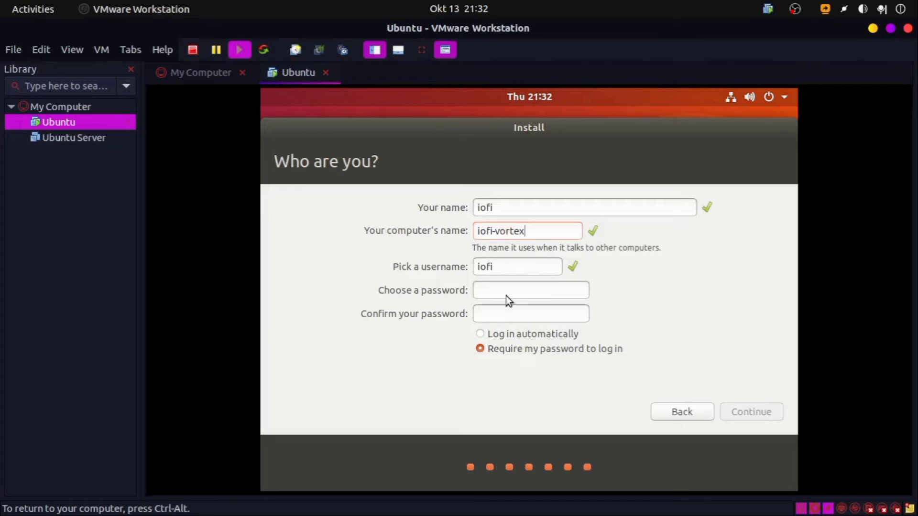
- Enter and confirm the account password, keep it required for login, and start the installation
click(517, 289)
text(●●●)
click(510, 320)
text(●●●)
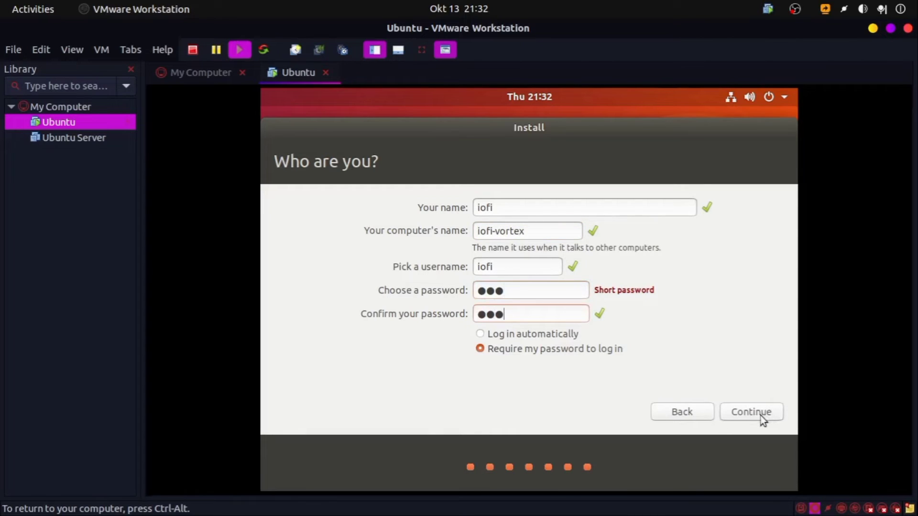
click(760, 413)
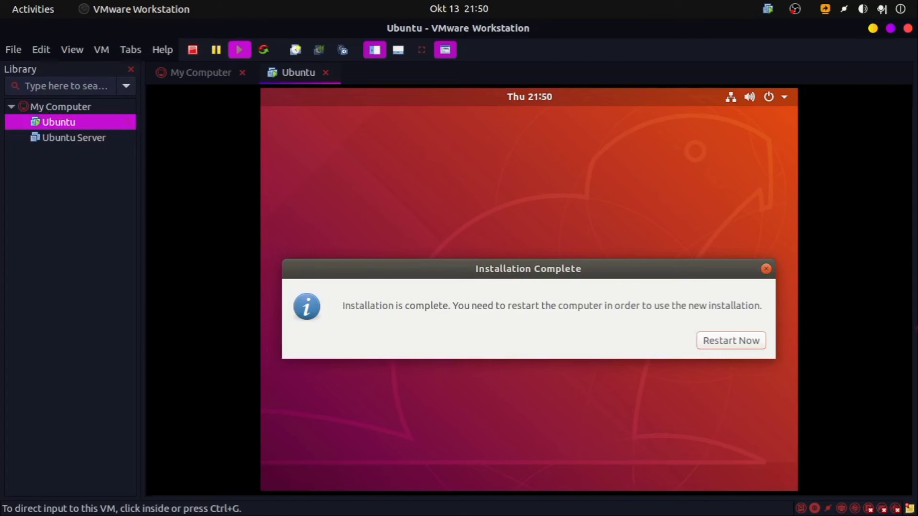
- Restart out of the finished installer and disable Connect at power on for the virtual machine's CD/DVD (SATA) drive
click(733, 342)
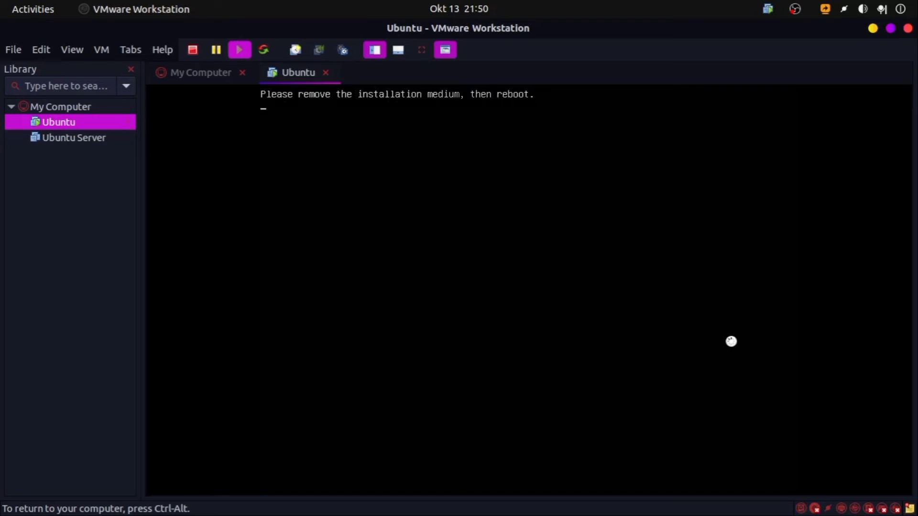
key(ctrl+alt)
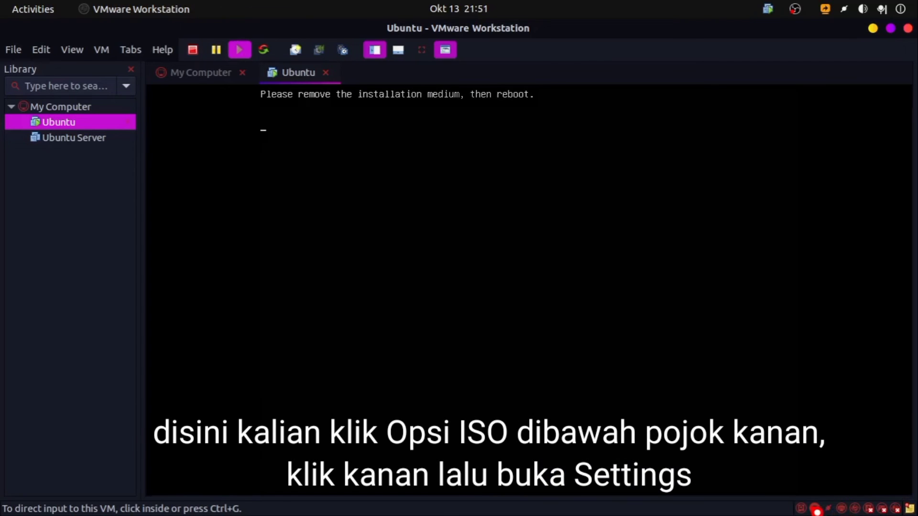
right_click(817, 509)
click(838, 492)
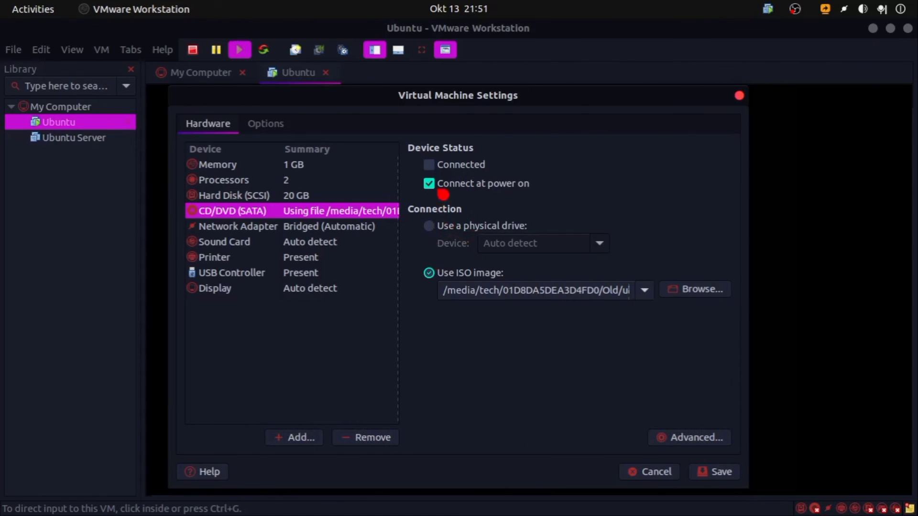
click(430, 185)
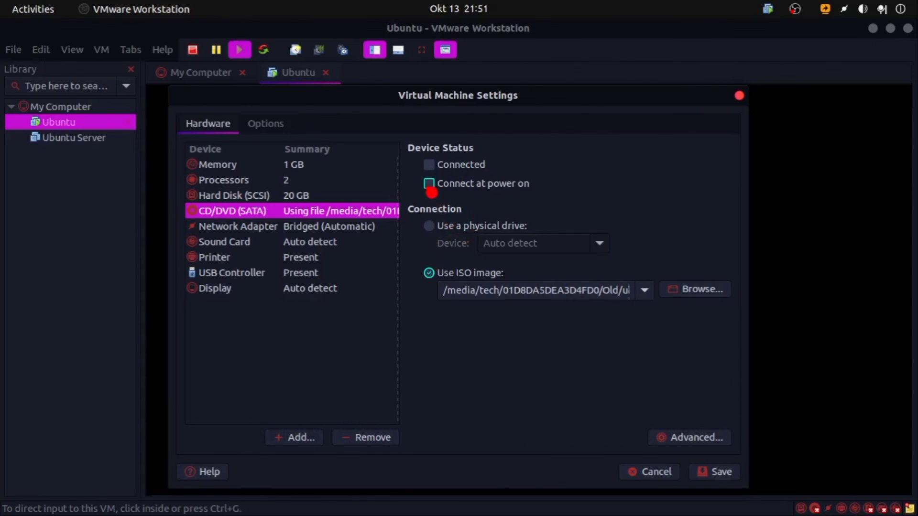
click(719, 474)
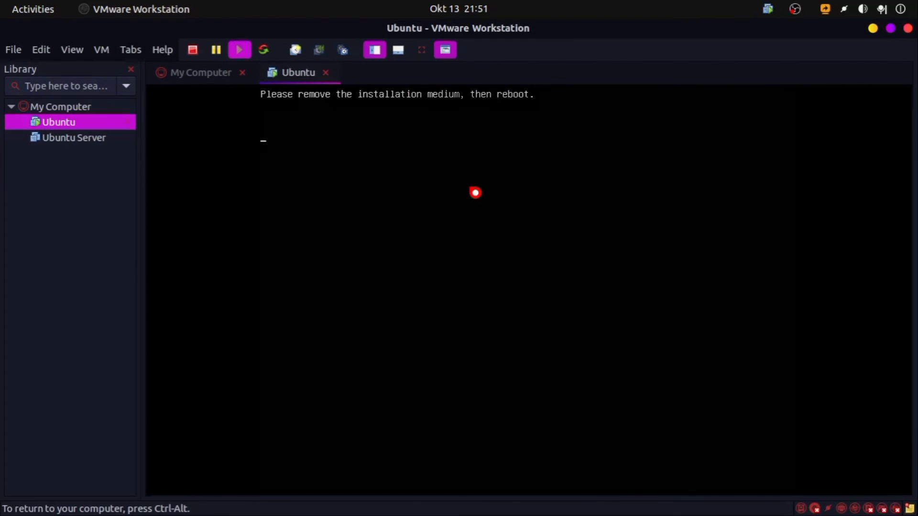
- Restart the Ubuntu guest operating system and sign in to the created account with its password
click(263, 50)
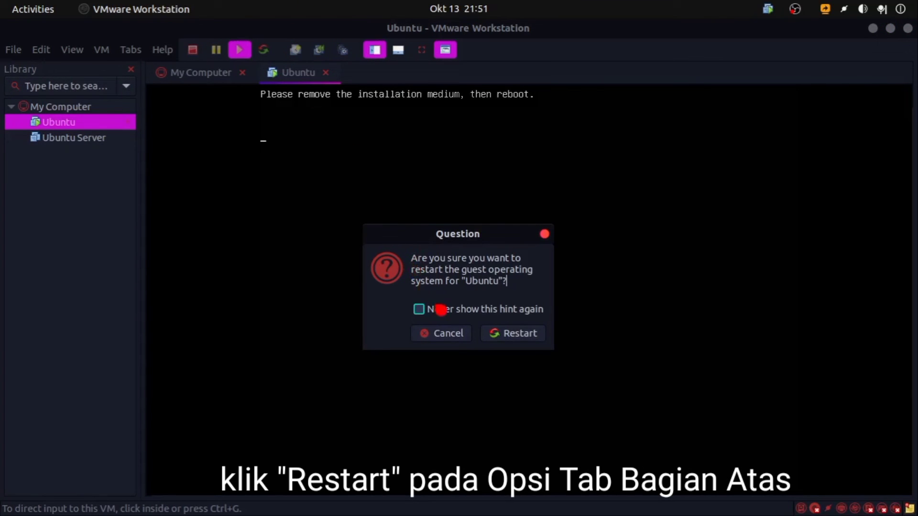
click(508, 337)
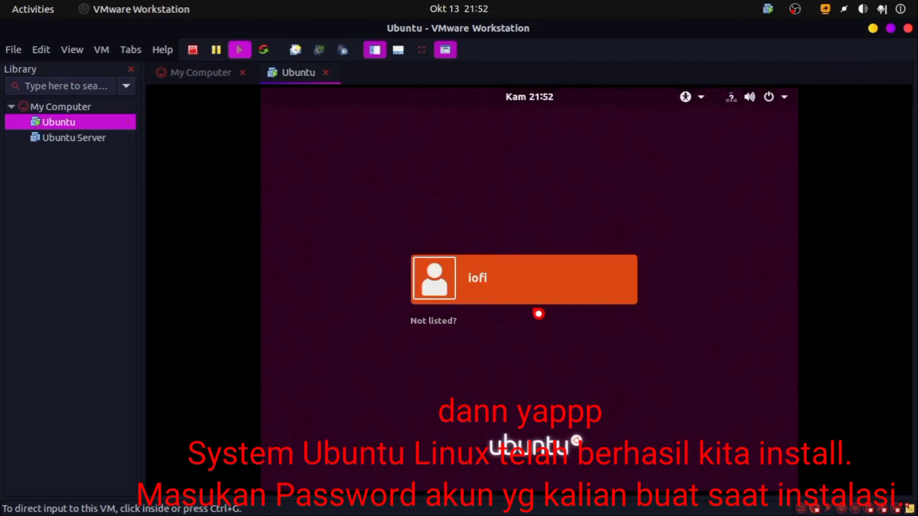
click(478, 279)
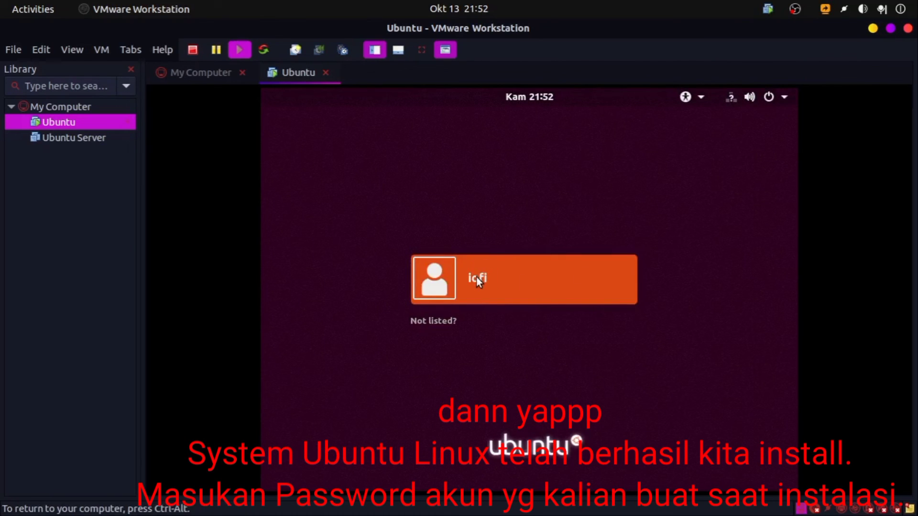
click(476, 277)
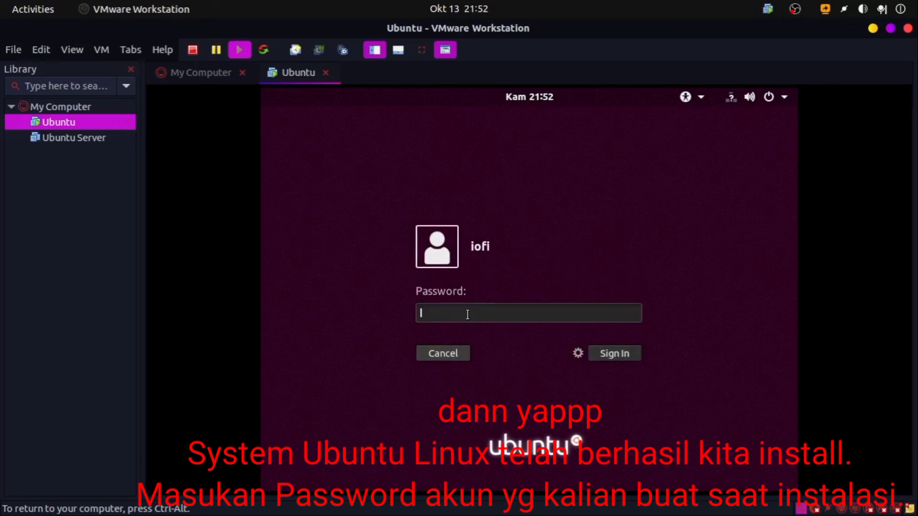
text(****)
key(Return)
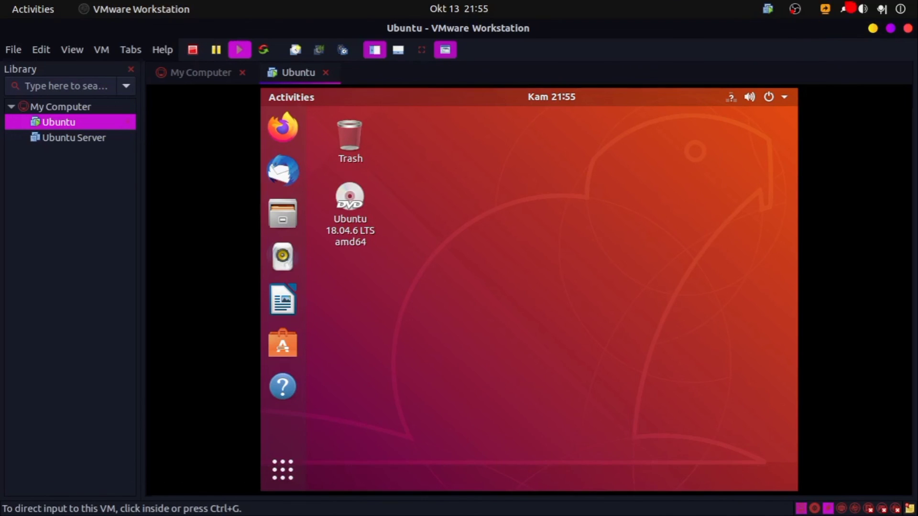
click(794, 8)
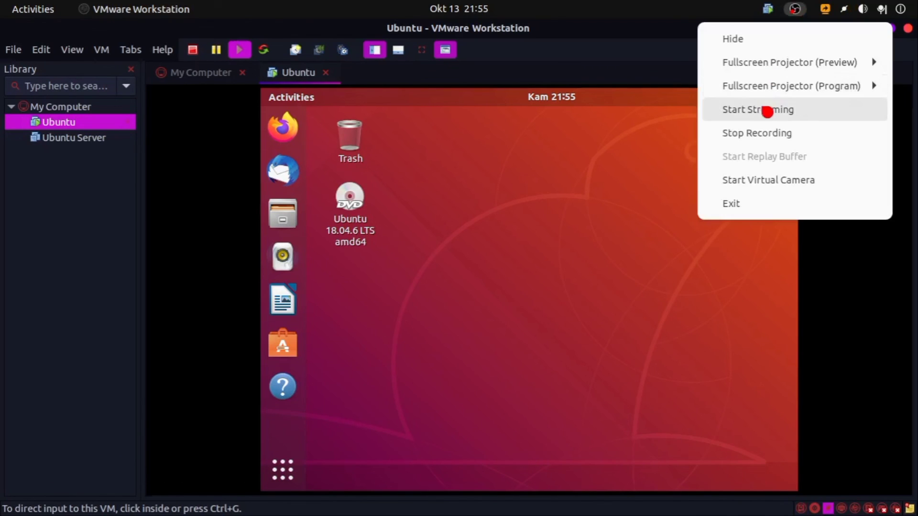